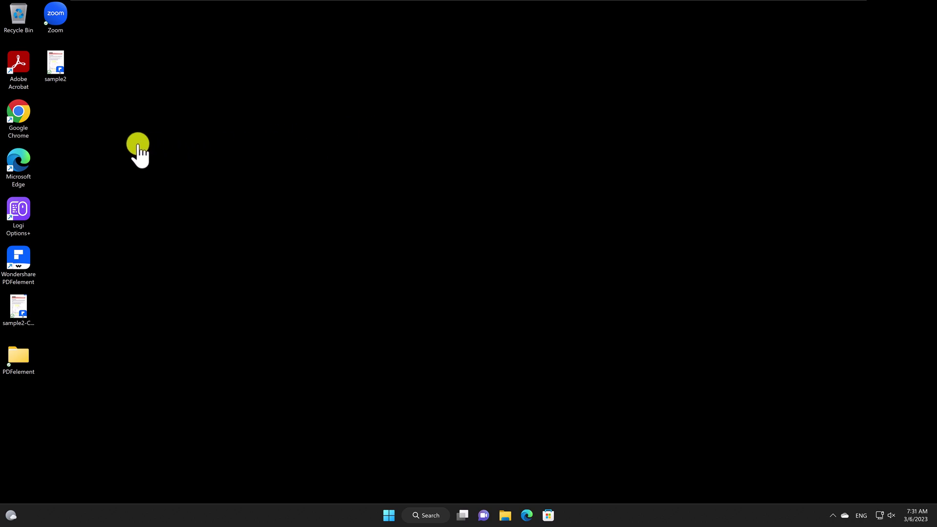
Launch Google Chrome and load privacy.apple.com to reach the Apple ID sign-in page
key("Num_Lock")
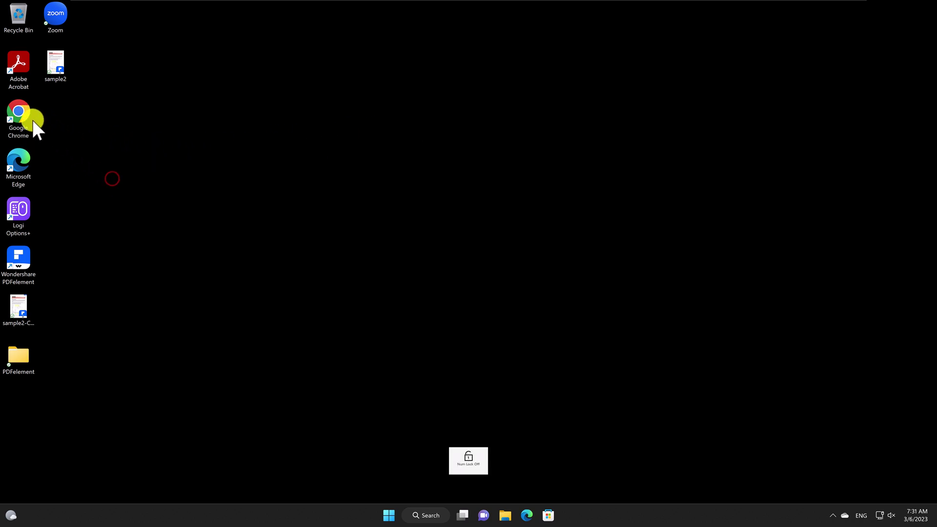
double_click(28, 117)
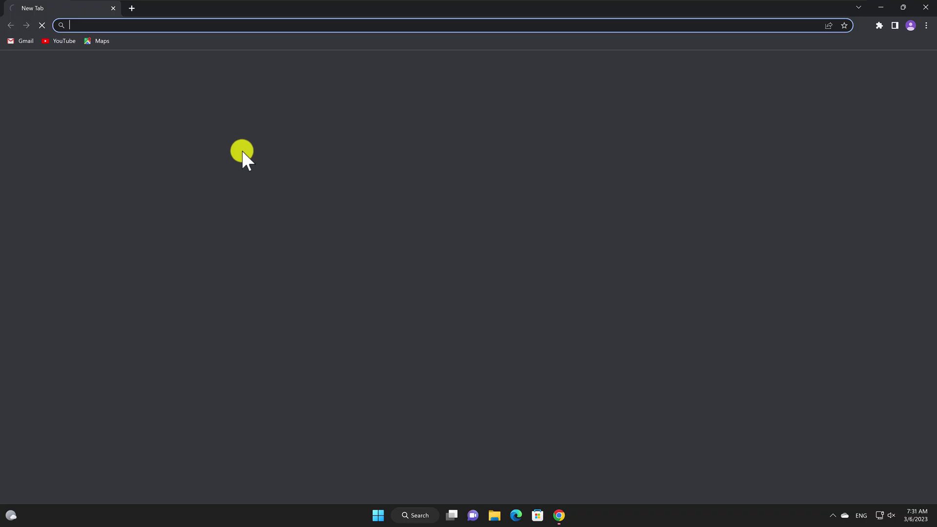
type("priva")
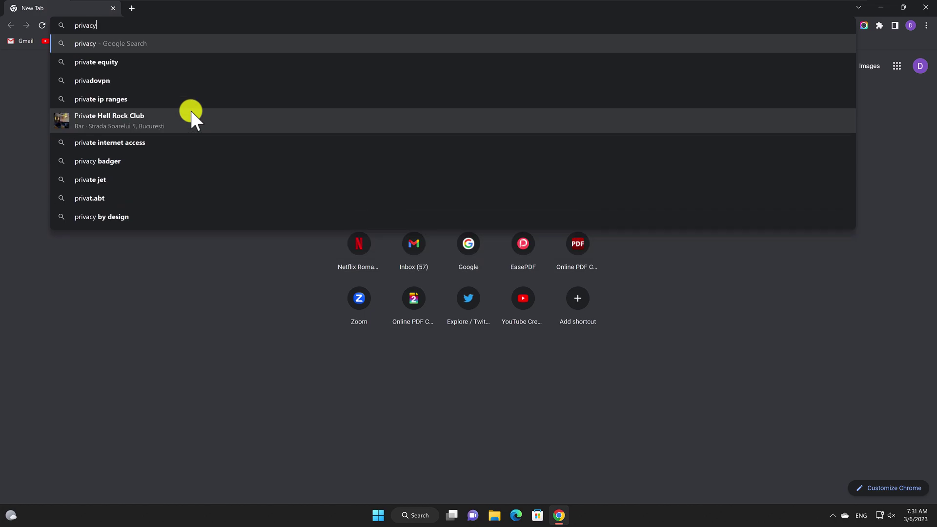
type("cy.a")
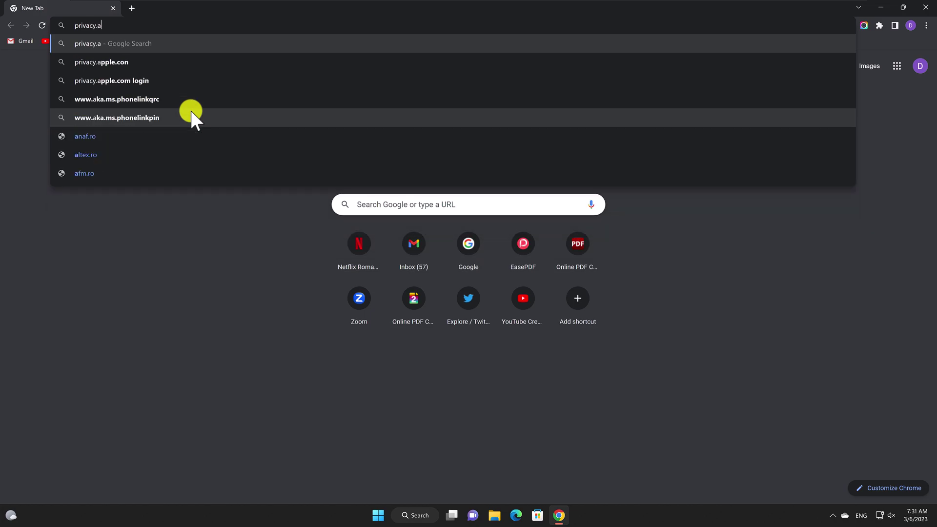
type("pple.com")
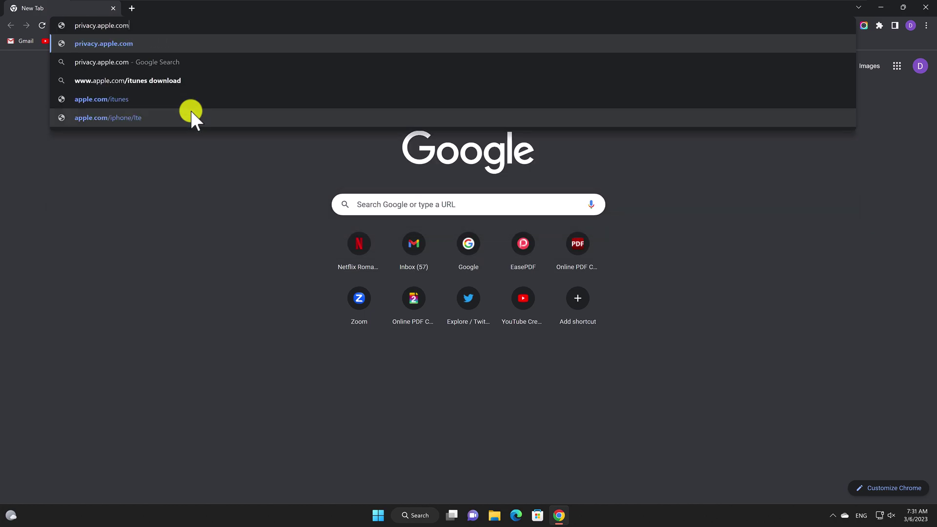
key("Return")
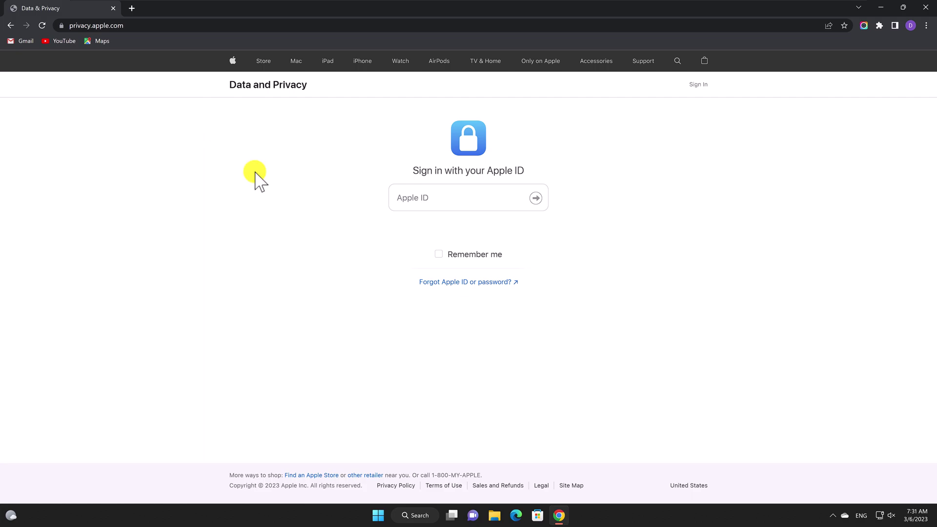
Sign in with the Apple ID and password, decline saving it, and paste the two-factor code
left_click(469, 200)
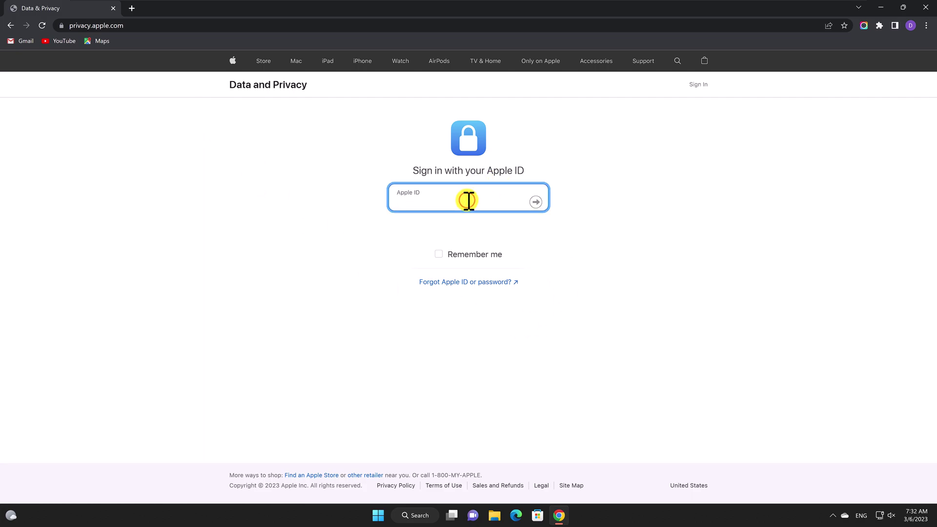
key("Return")
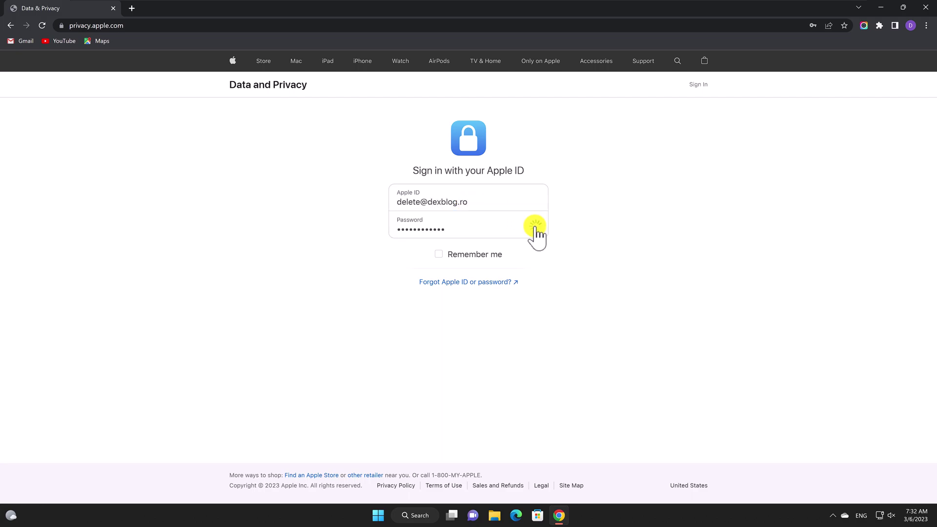
left_click(535, 228)
left_click(396, 196)
key("ctrl+v")
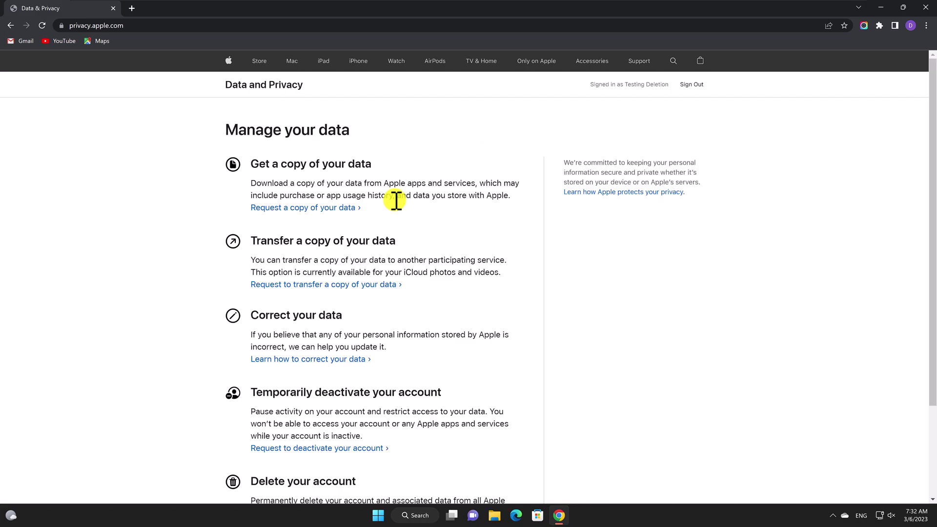
Request a data copy covering all 16 apps and services, including all large iCloud items
left_click(304, 209)
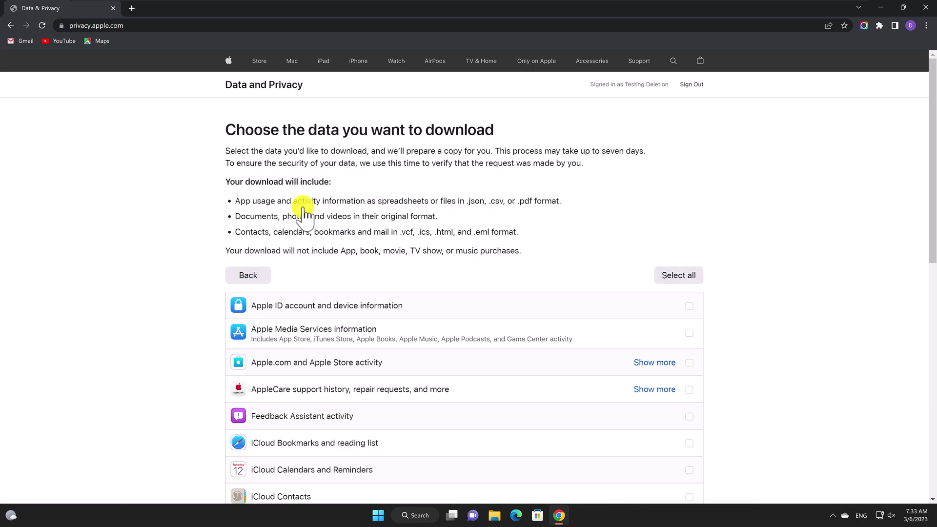
left_click(680, 277)
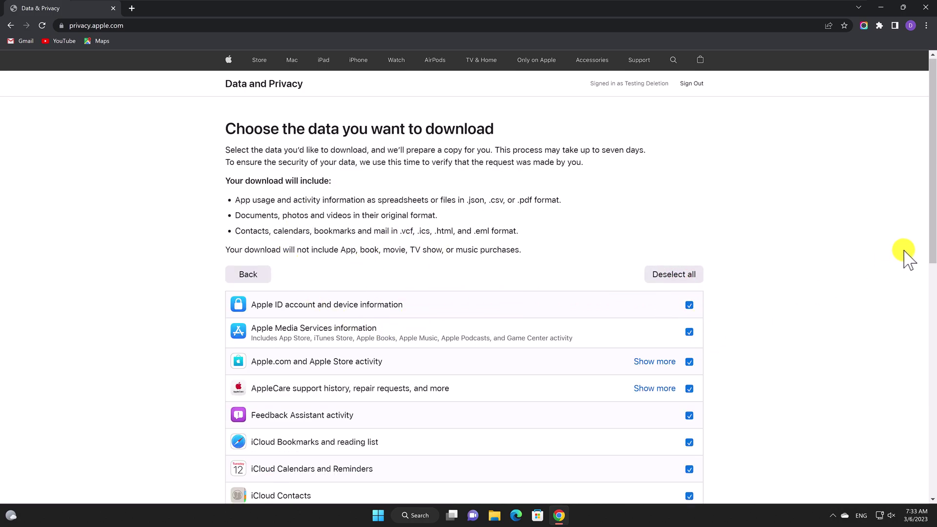
scroll(931, 236, "down", 1)
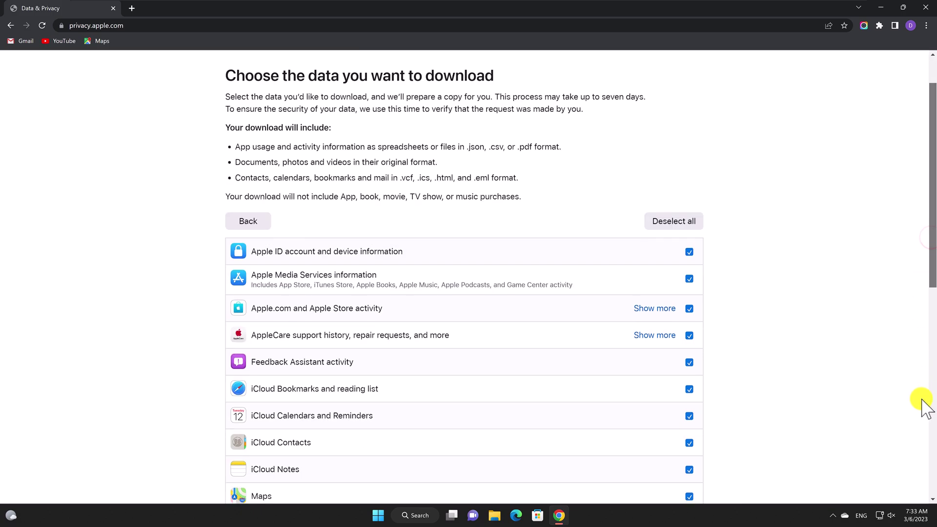
scroll(924, 410, "down", 5)
scroll(932, 426, "down", 2)
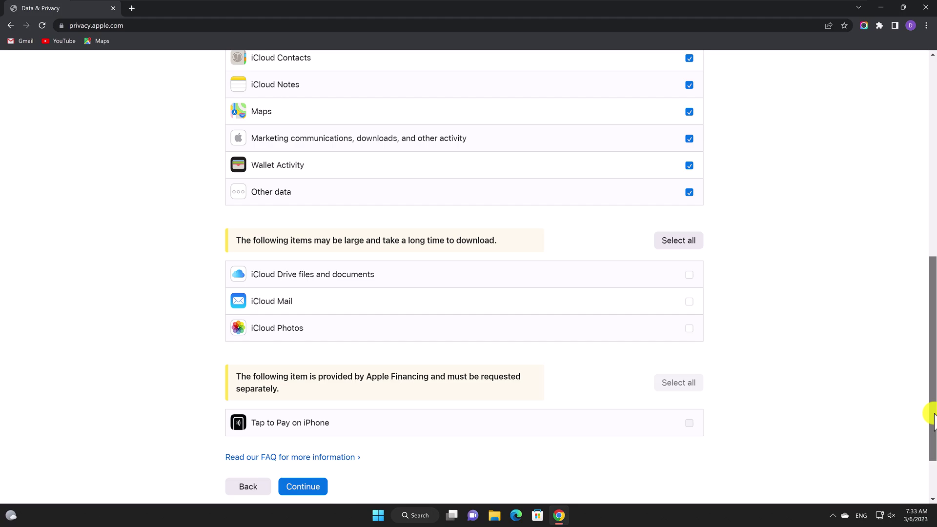
left_click(688, 234)
left_click(310, 484)
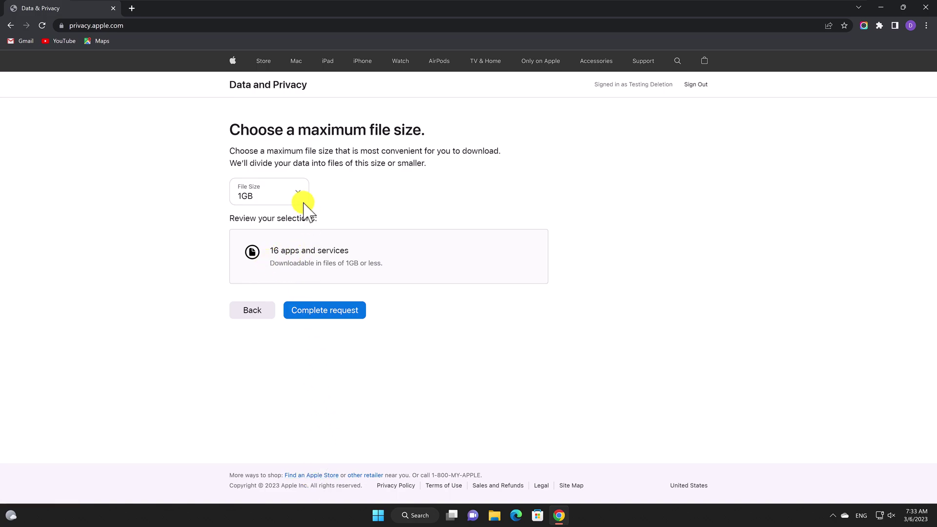
Complete the copy request at 1GB file size and reload privacy.apple.com to see it in progress
left_click(331, 320)
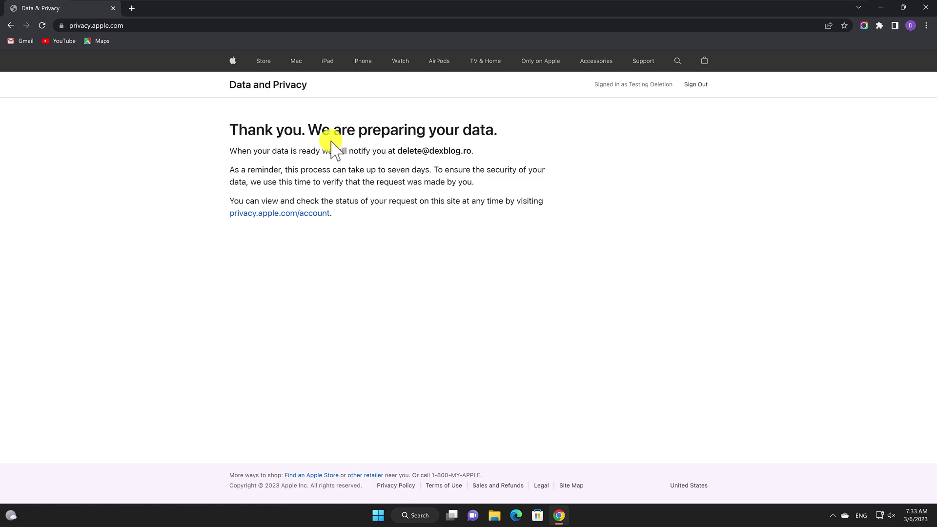
left_click(150, 27)
key("Return")
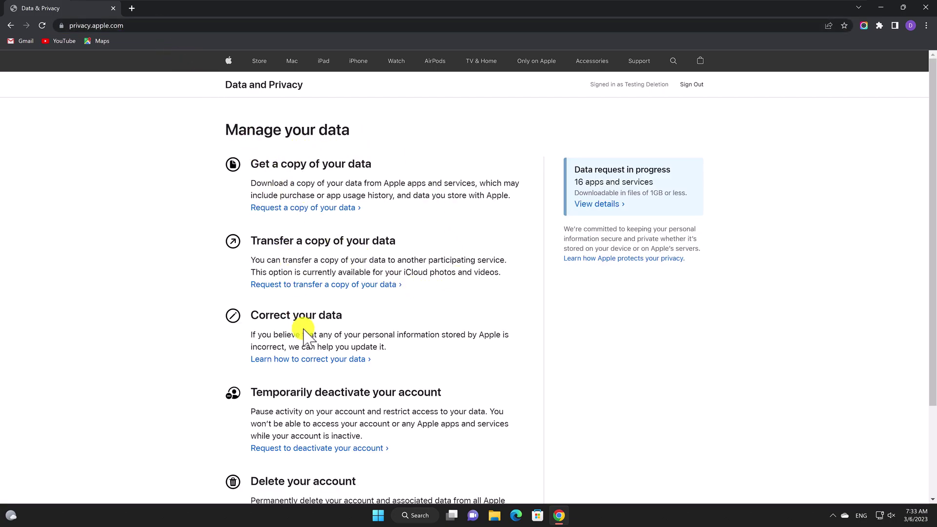
scroll(311, 343, "down", 1)
scroll(310, 343, "down", 1)
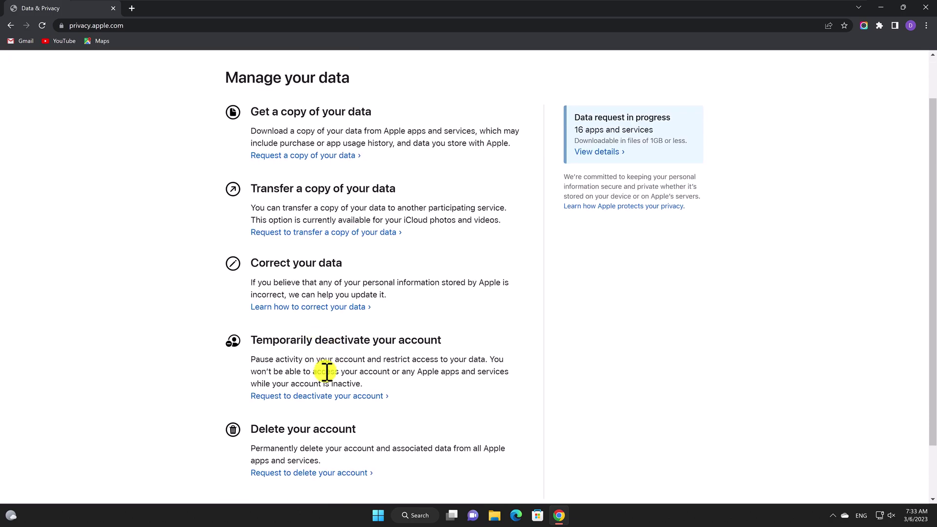
scroll(324, 371, "down", 1)
Begin account deletion with the reason 'I have concerns about the privacy of my data'
left_click(319, 429)
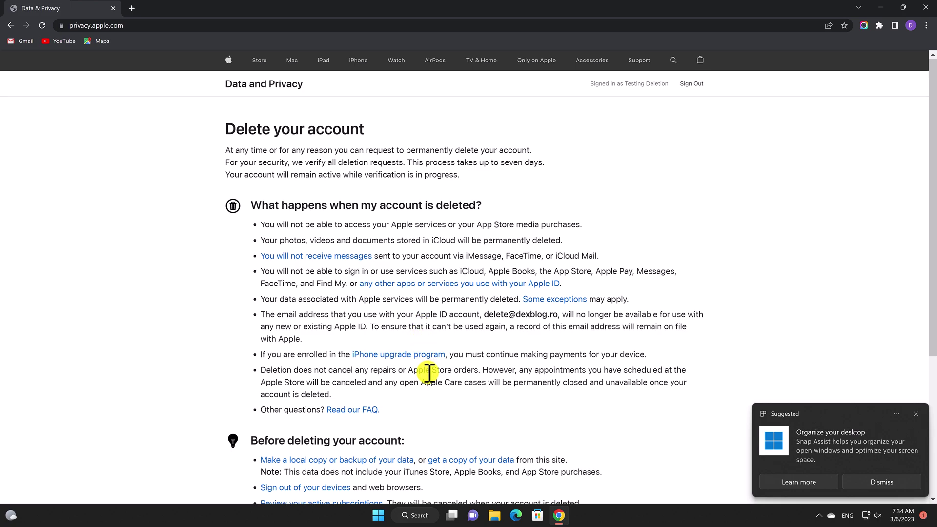
scroll(430, 375, "down", 1)
scroll(429, 375, "down", 1)
scroll(431, 377, "down", 1)
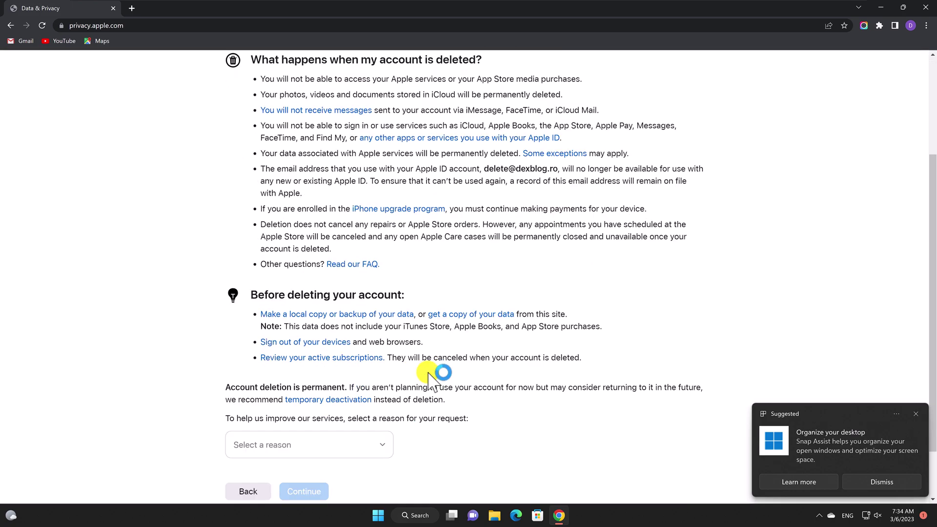
scroll(432, 370, "down", 1)
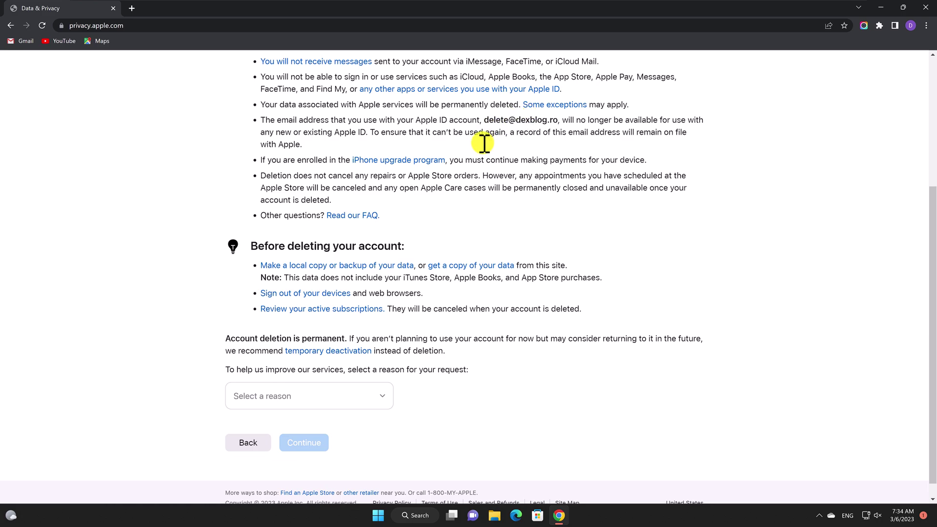
left_click(339, 398)
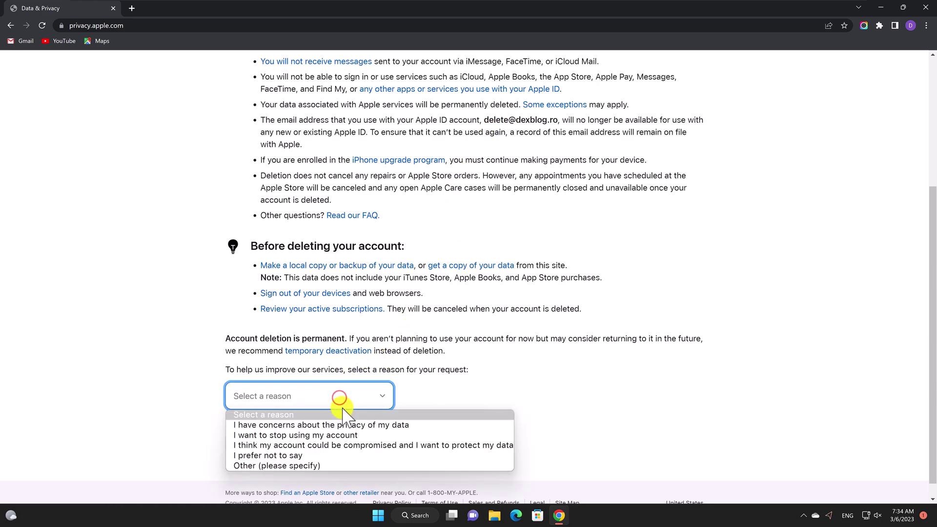
left_click(345, 427)
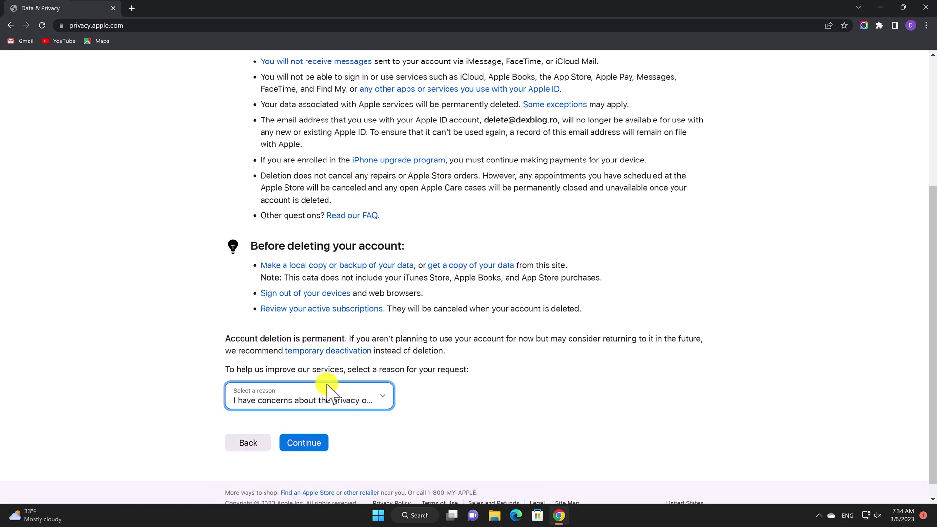
left_click(309, 445)
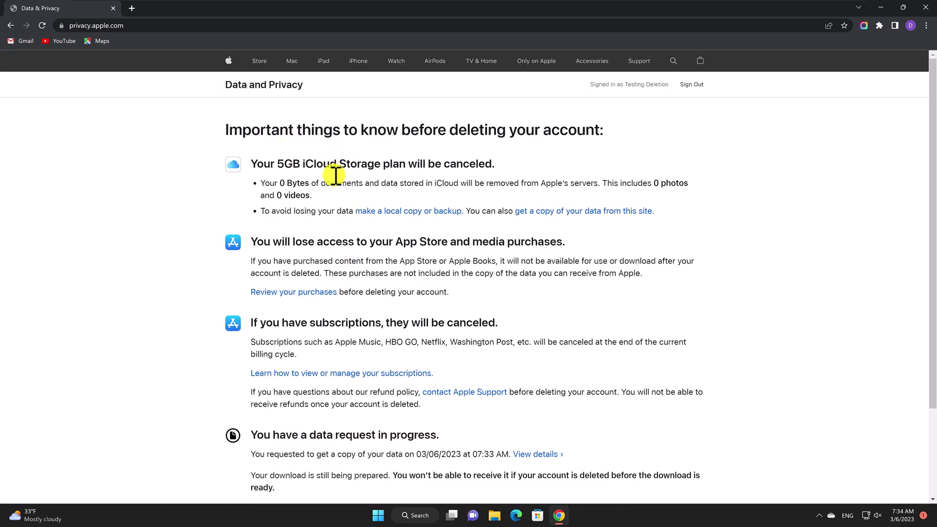
scroll(362, 324, "down", 2)
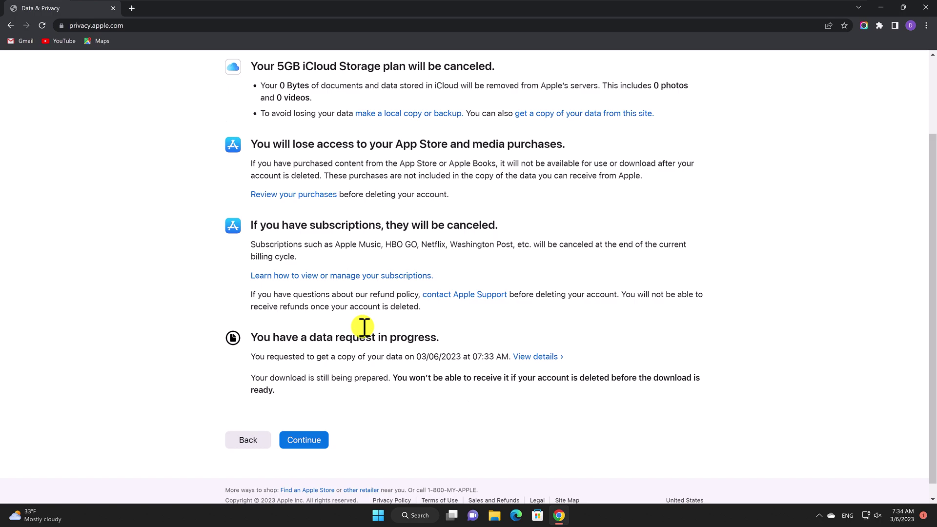
Accept the deletion terms by ticking 'I have read and agree with these conditions'
left_click(317, 428)
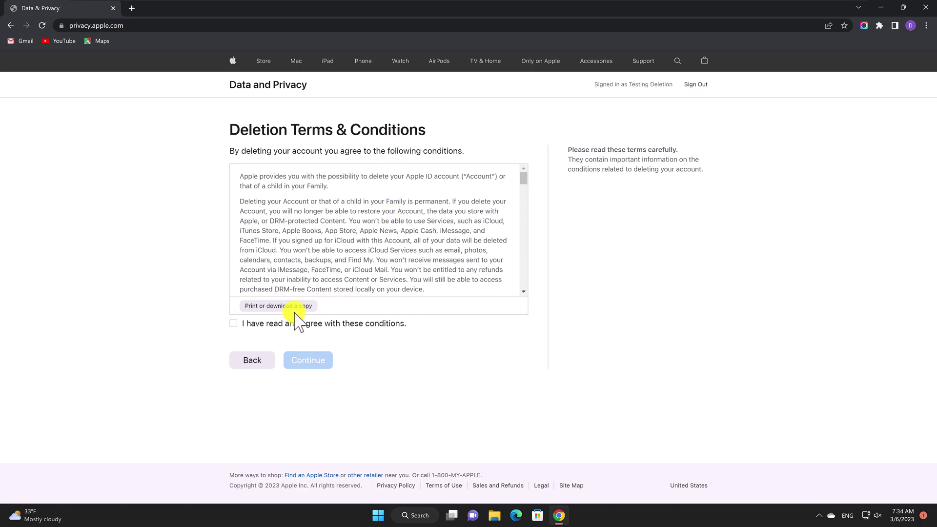
left_click(233, 324)
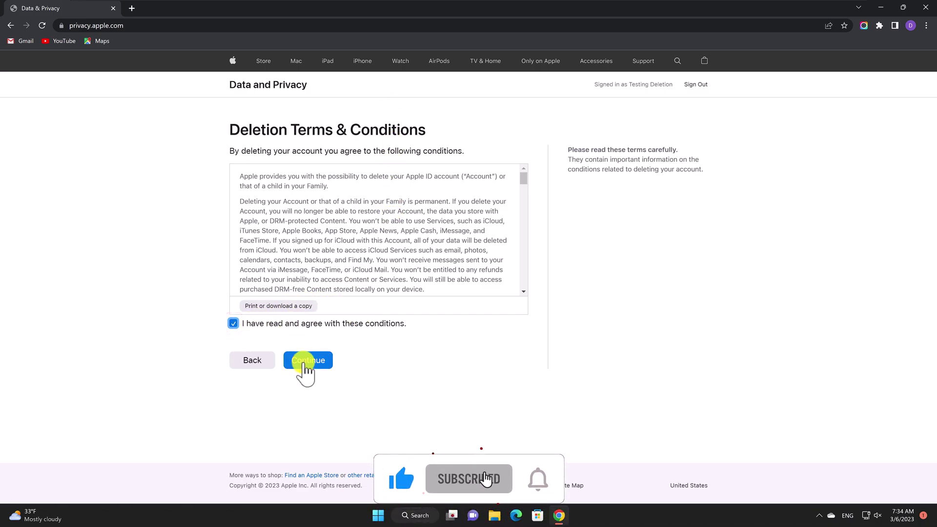
left_click(304, 361)
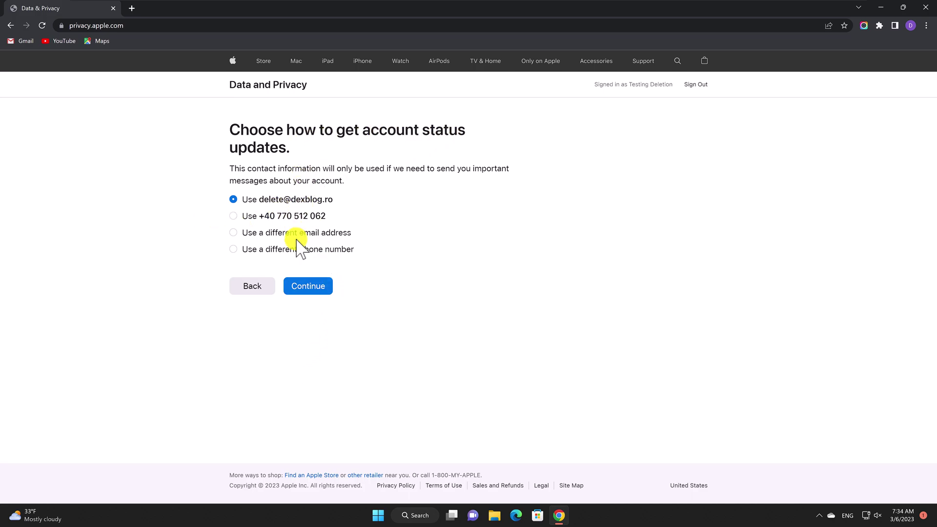
left_click(317, 289)
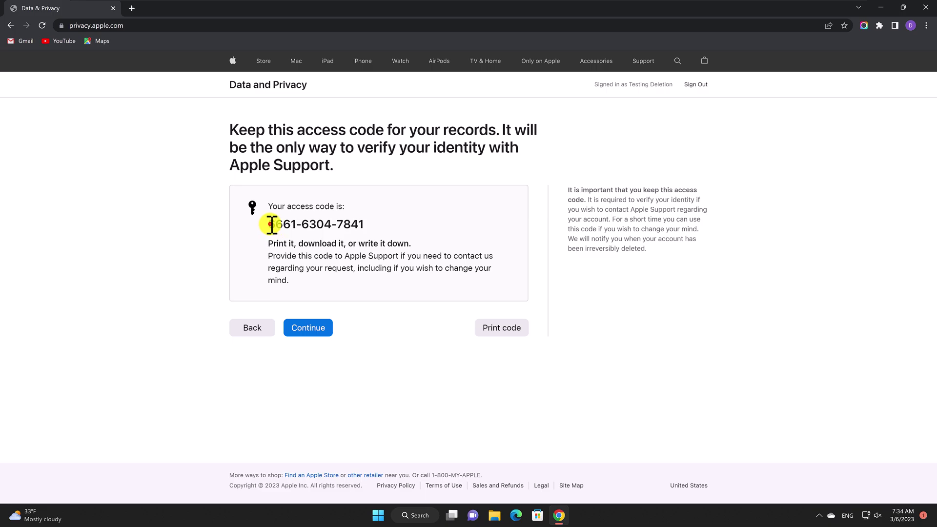
left_click_drag(271, 225, 366, 232)
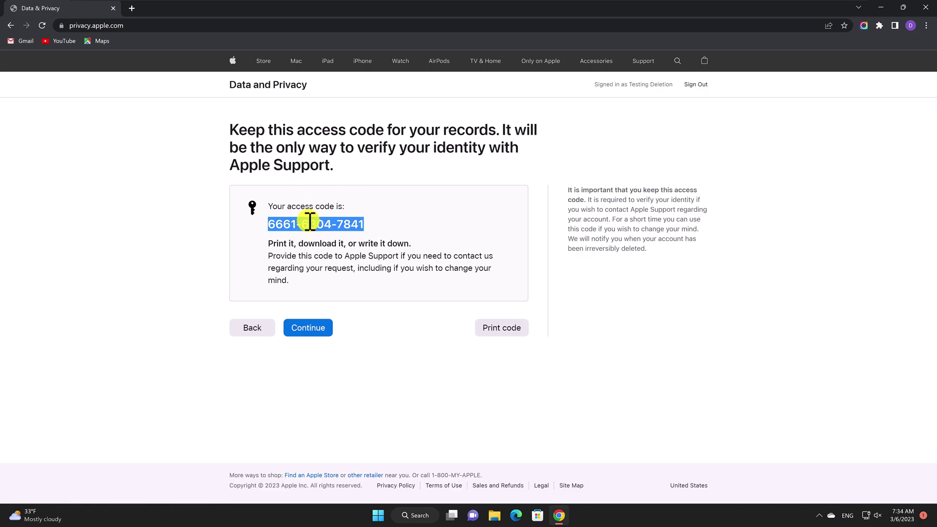
left_click(309, 328)
left_click(264, 180)
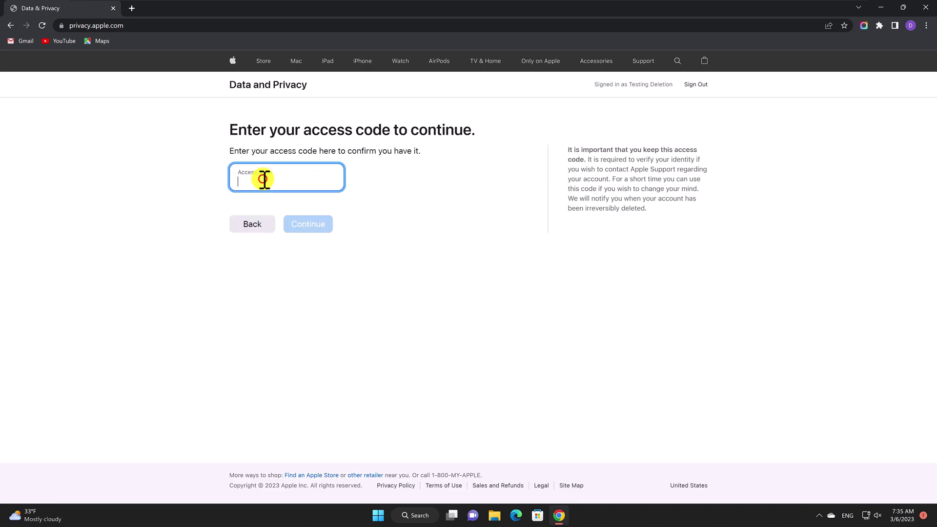
left_click(306, 226)
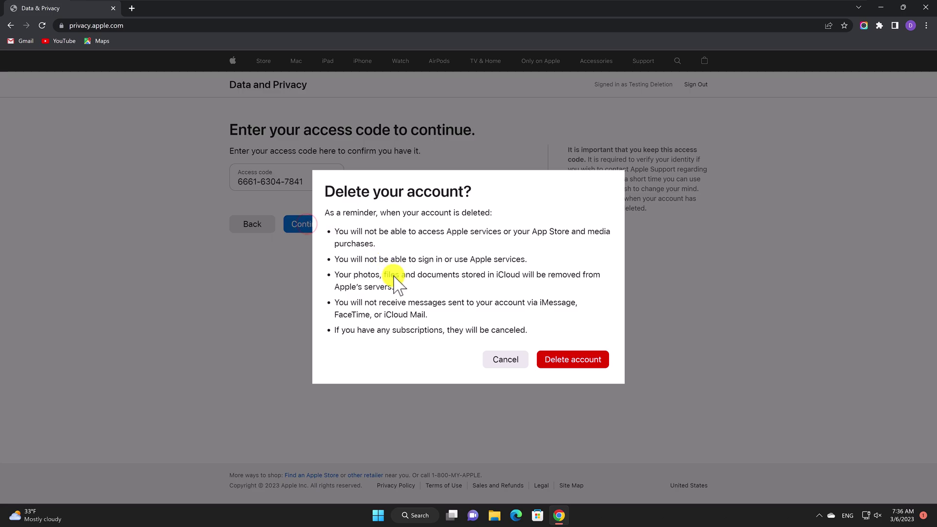
left_click(582, 361)
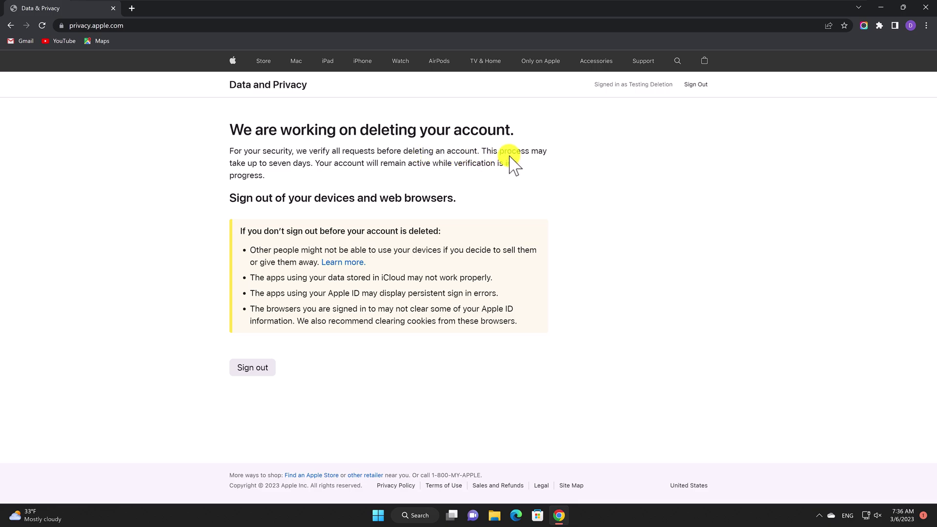
left_click_drag(230, 151, 287, 177)
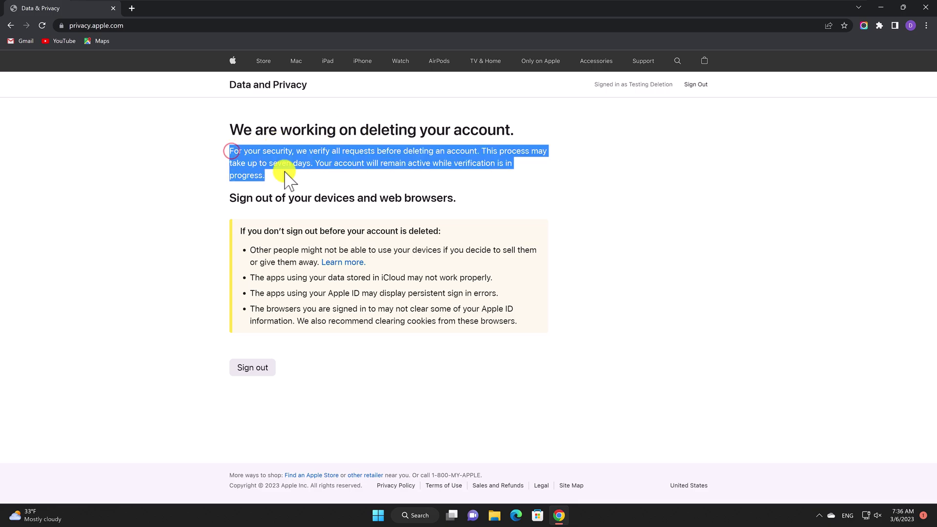